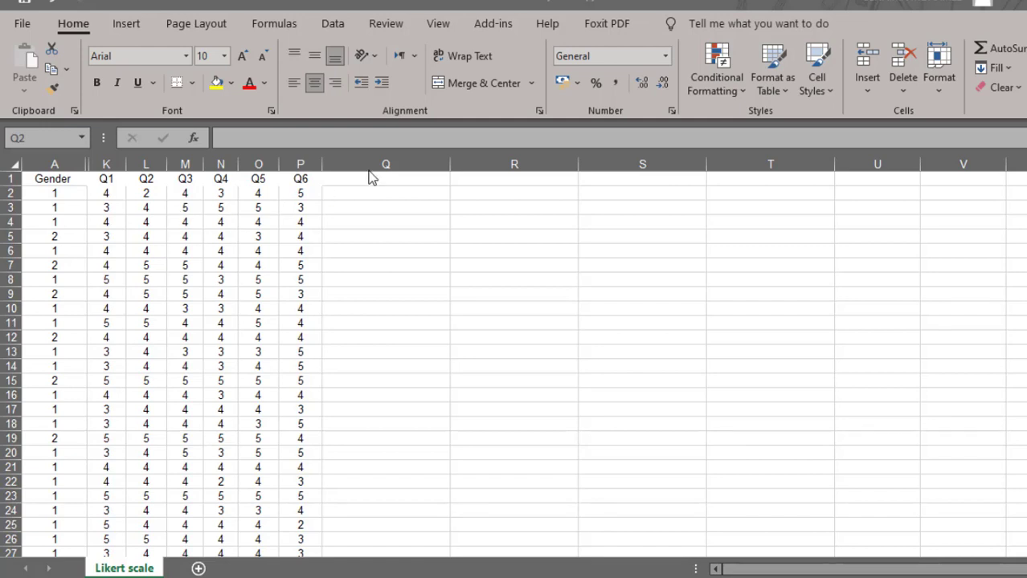
Insert a SUM function over K2:P2 in cell Q2 and fill it down the column for all data rows.
left_click(332, 197)
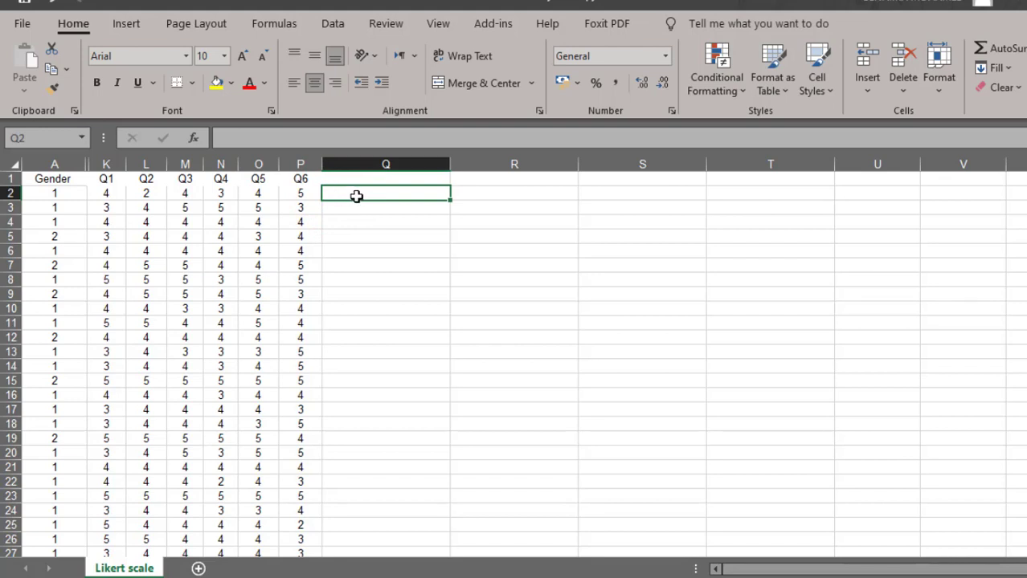
left_click(196, 138)
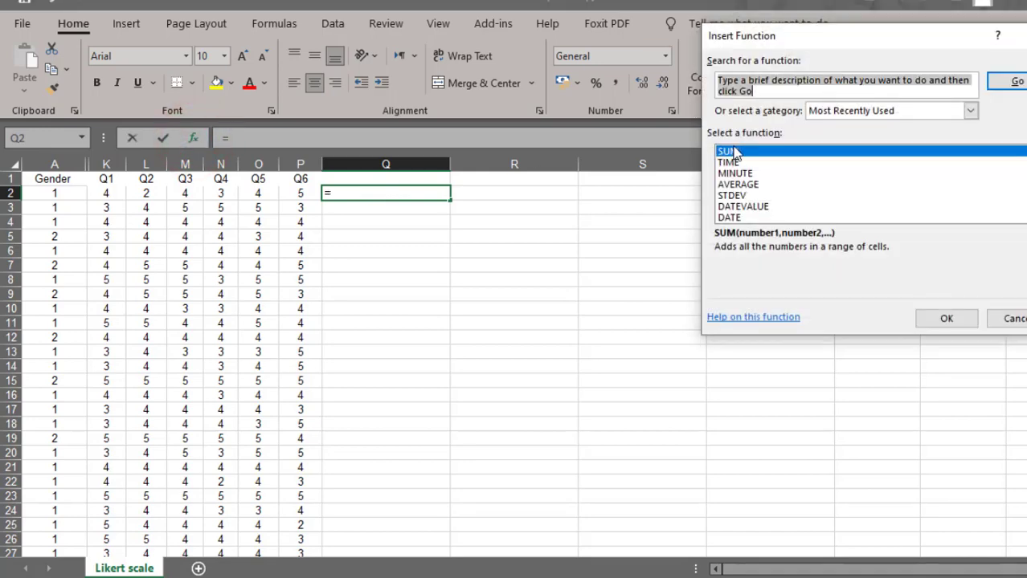
left_click(730, 152)
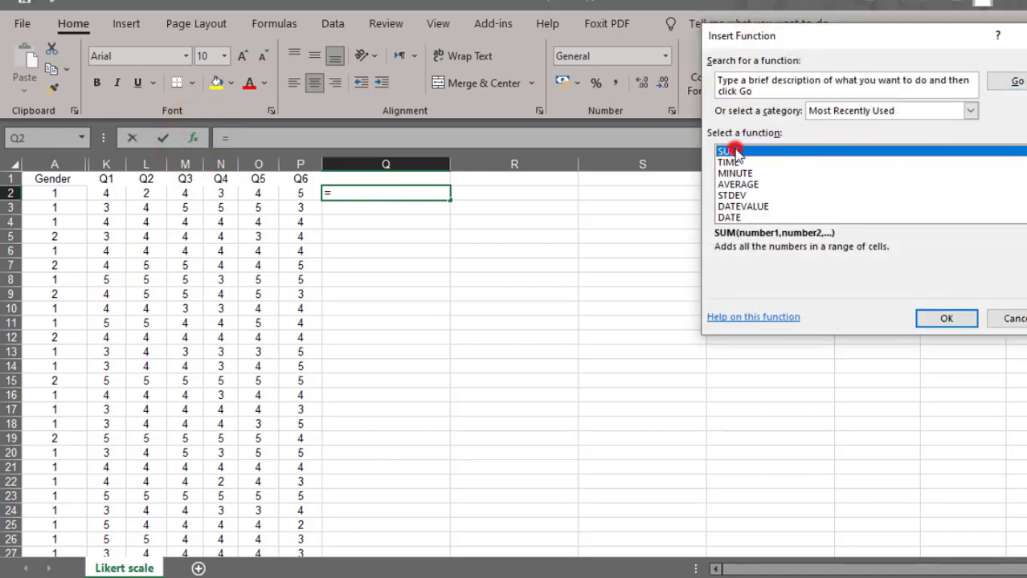
left_click(941, 319)
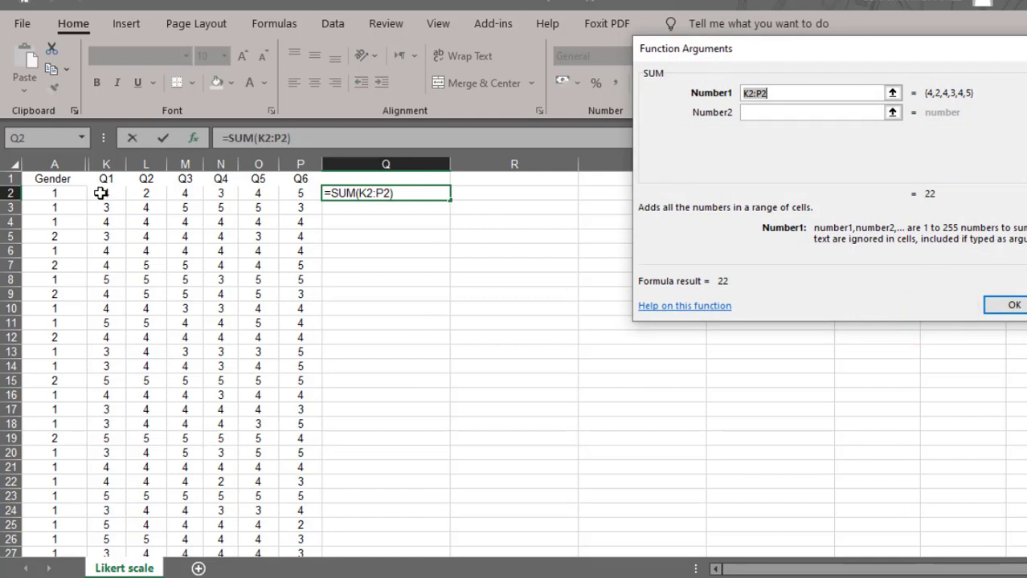
left_click_drag(98, 193, 288, 194)
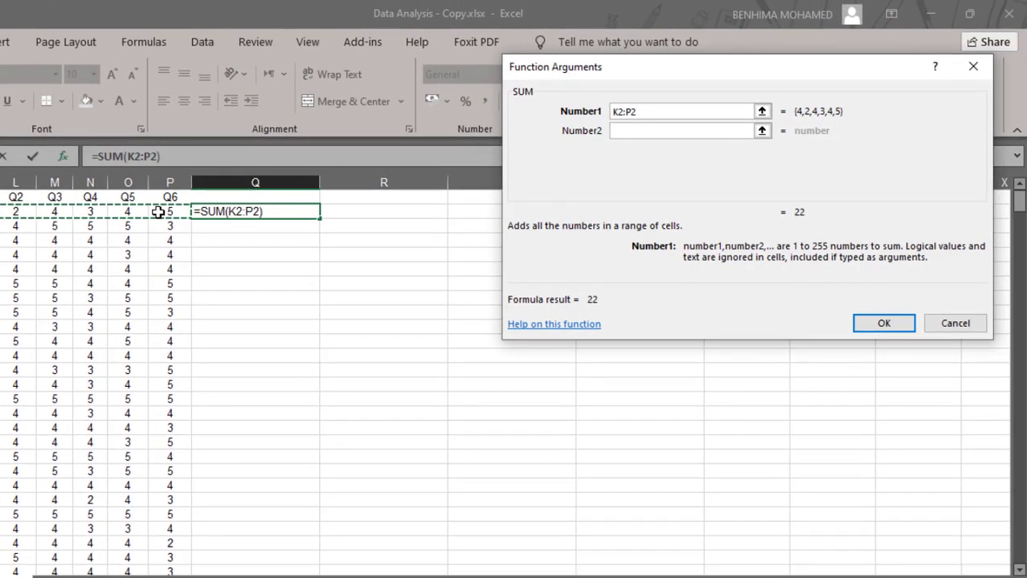
left_click(891, 322)
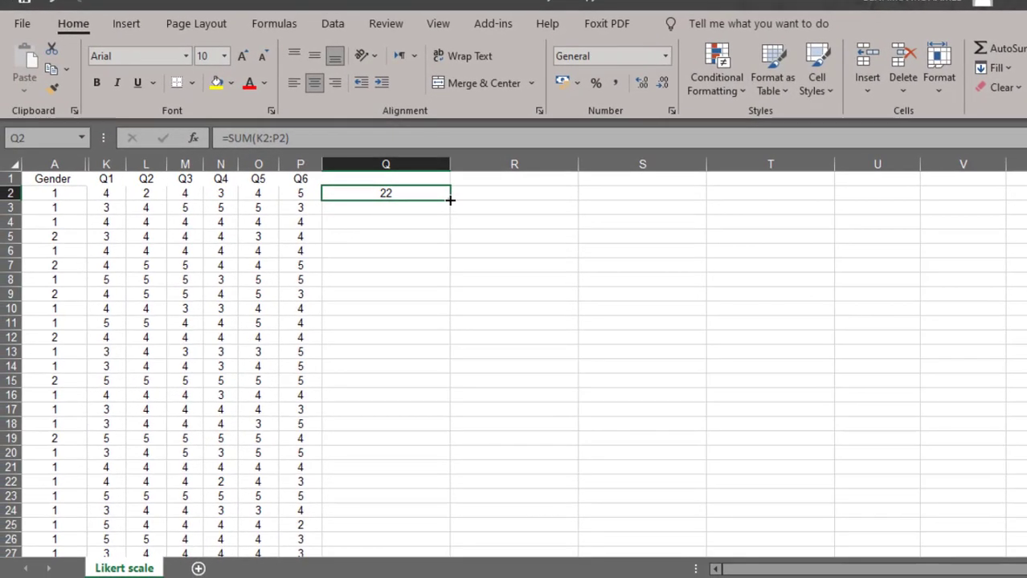
double_click(320, 220)
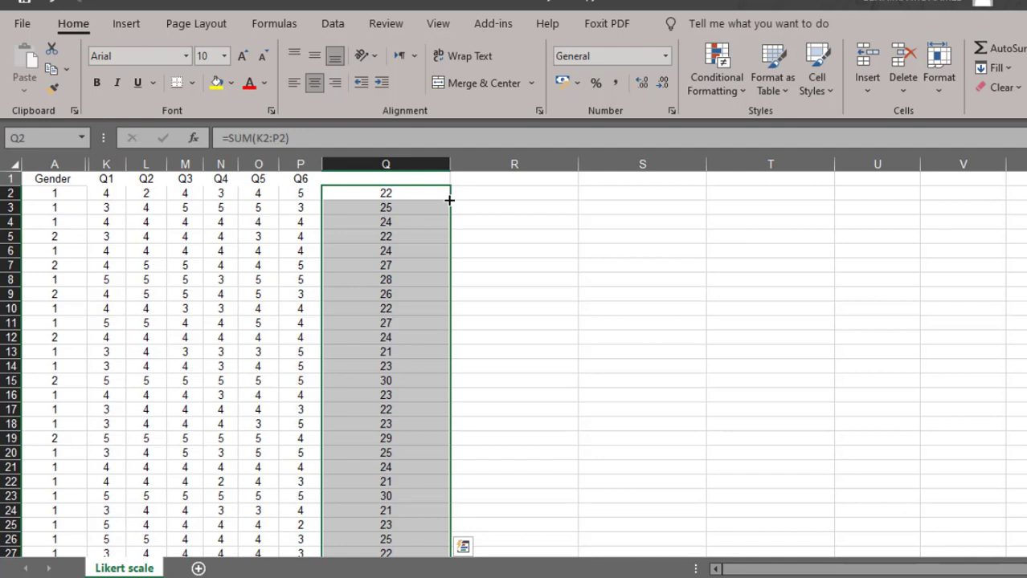
Enter the column headers Sum in cell Q1 and Average in cell R1.
left_click(410, 180)
double_click(410, 181)
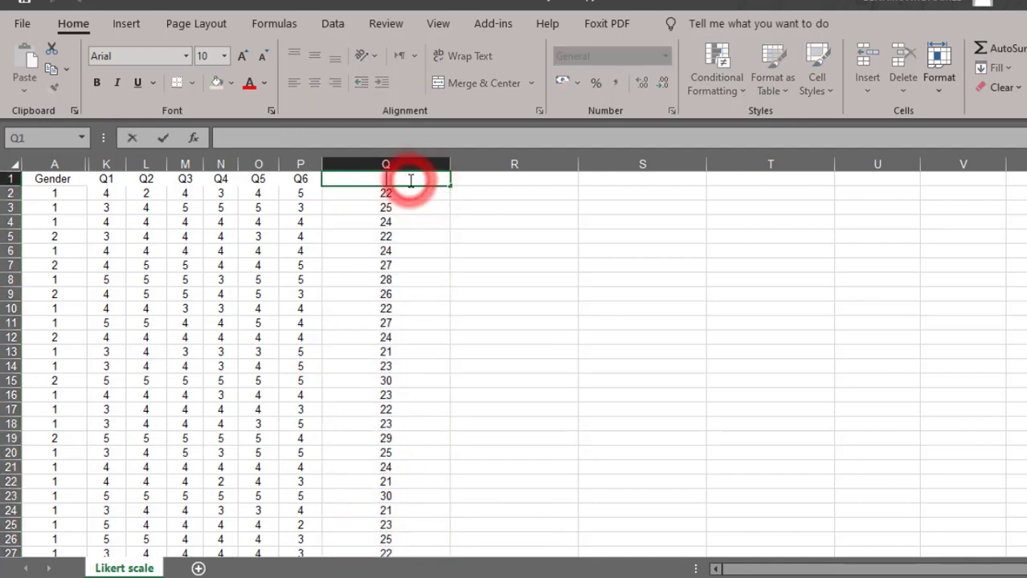
type("Su")
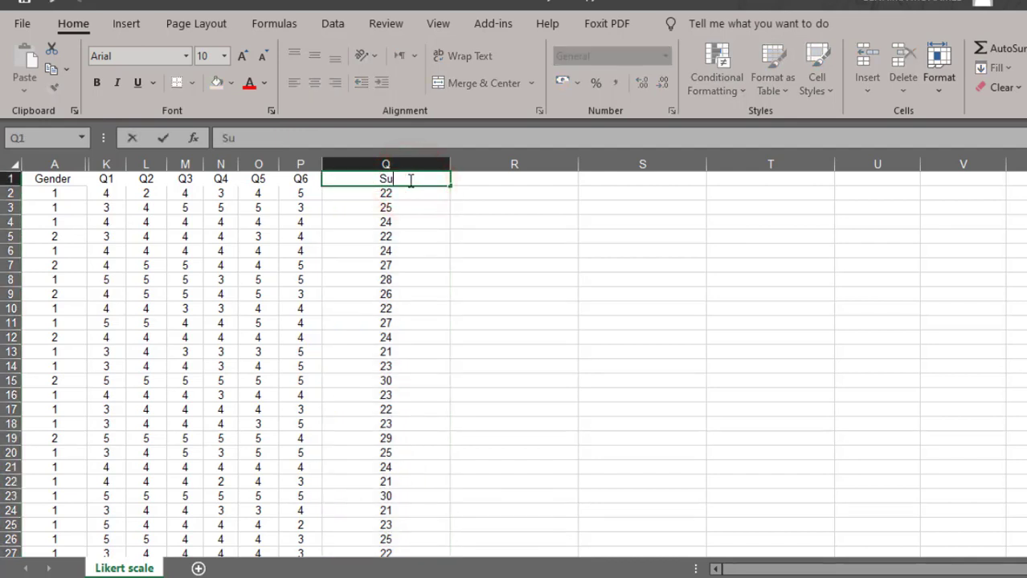
type("m")
left_click(481, 177)
double_click(482, 178)
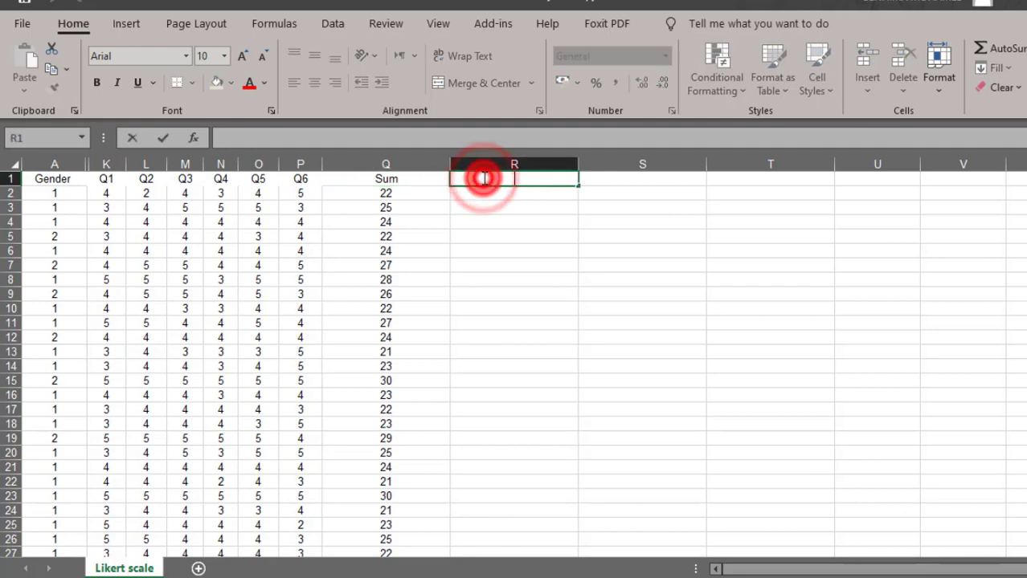
type("A")
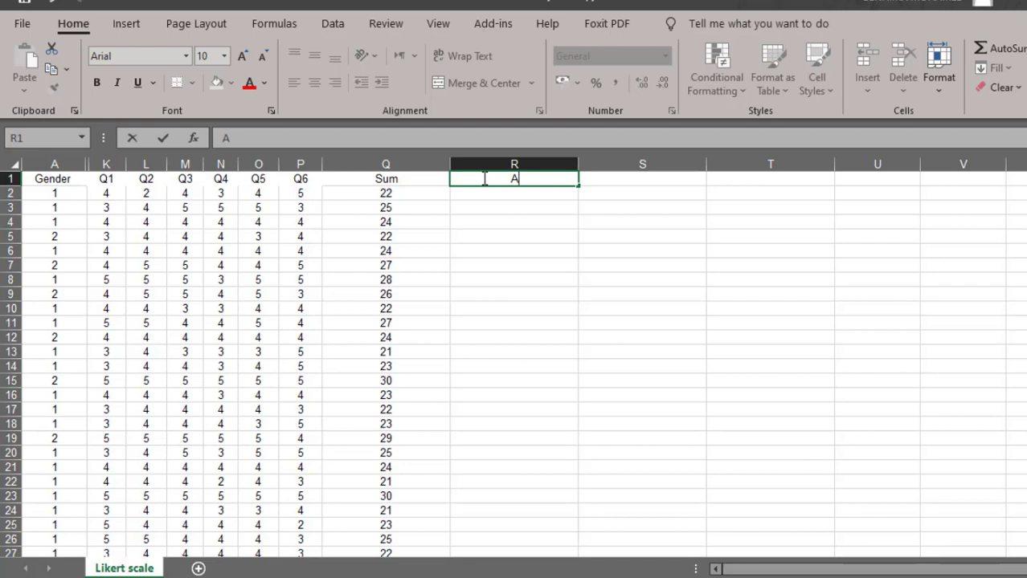
type("verage")
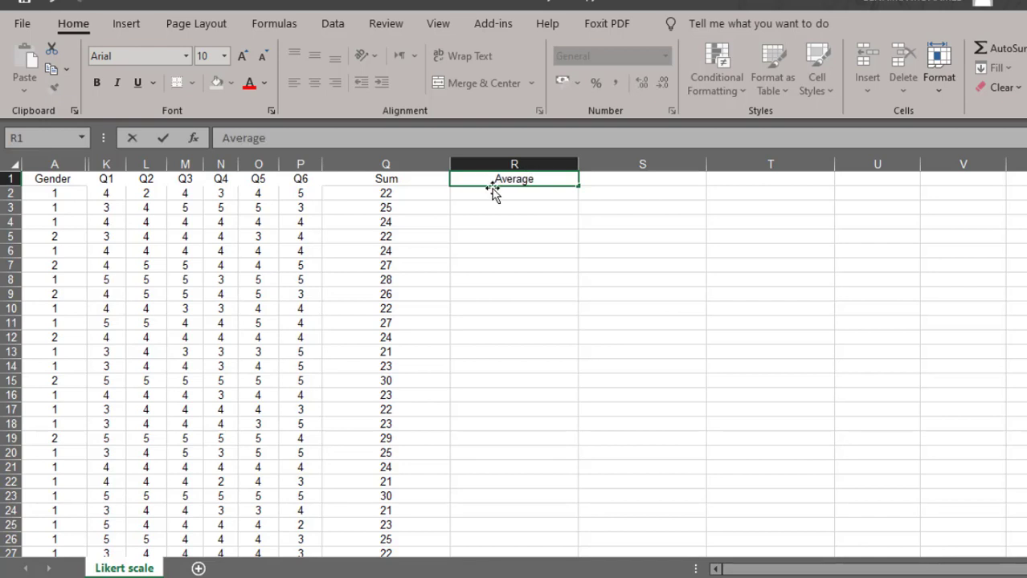
Insert an AVERAGE function in cell R2 that covers only the question scores K2:P2.
left_click(484, 191)
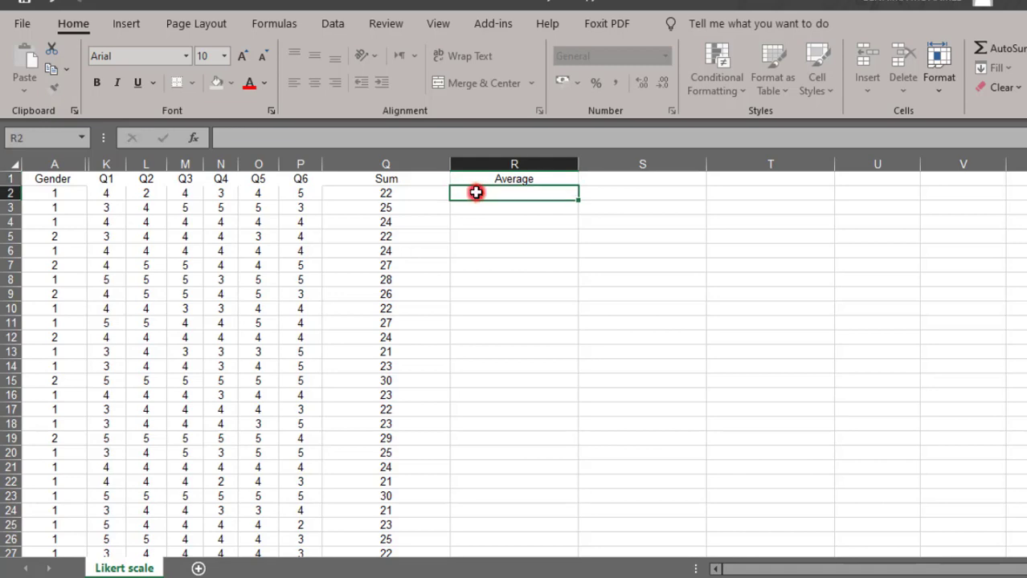
left_click(193, 138)
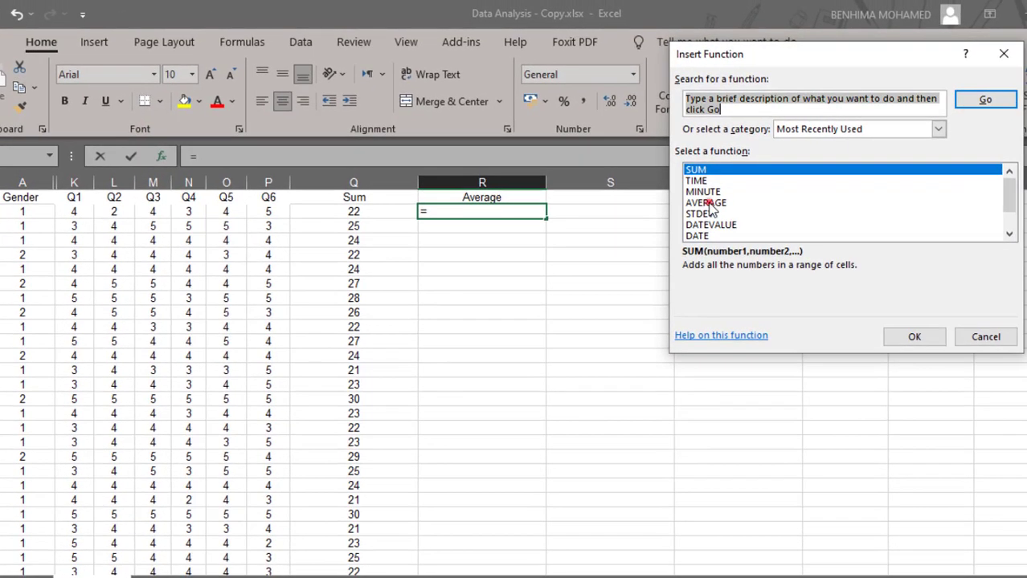
left_click(737, 184)
left_click(911, 338)
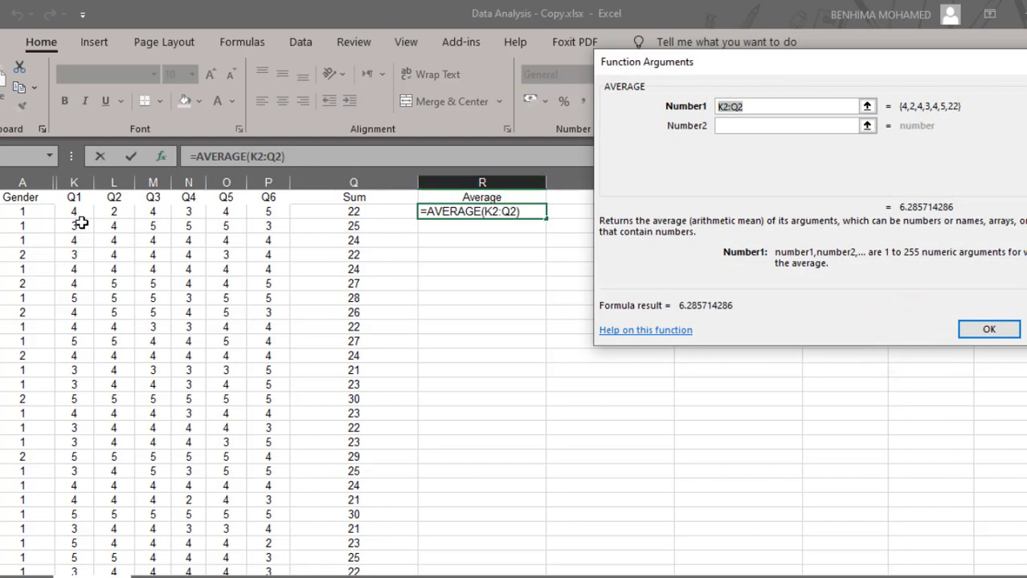
left_click_drag(71, 210, 287, 216)
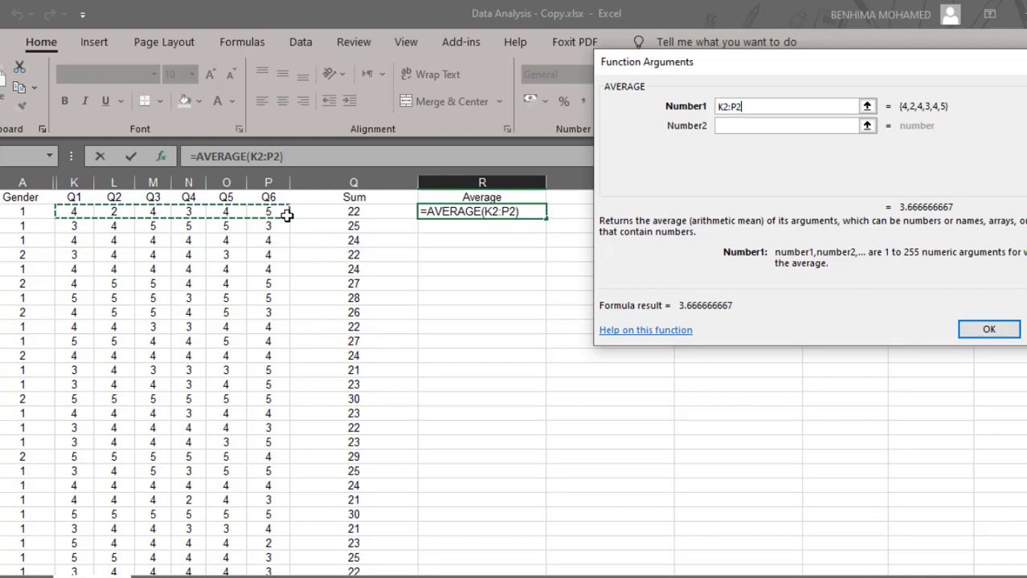
left_click(994, 327)
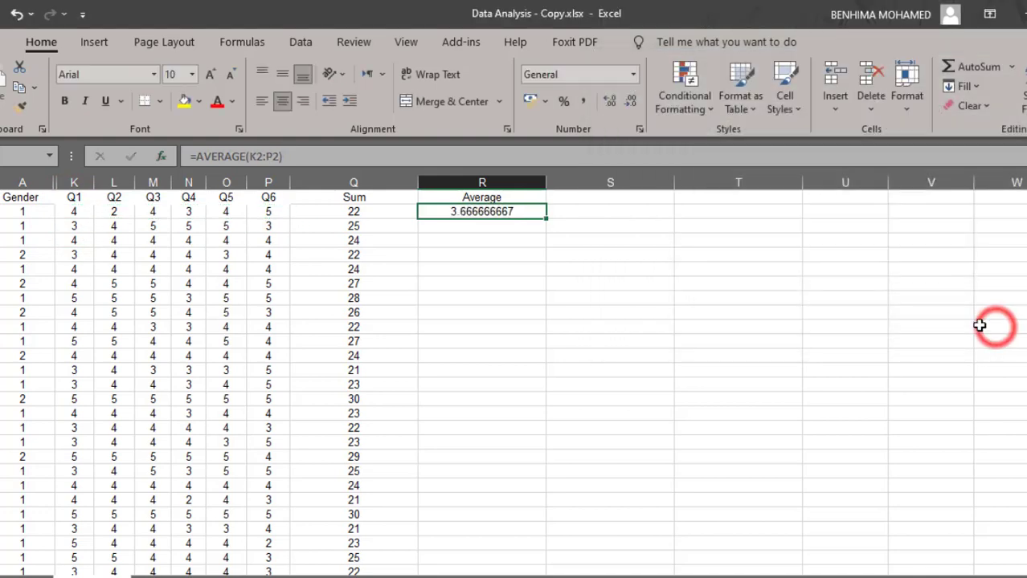
Format the average in R2 to two decimal places and fill it down the column for all data rows.
left_click(610, 103)
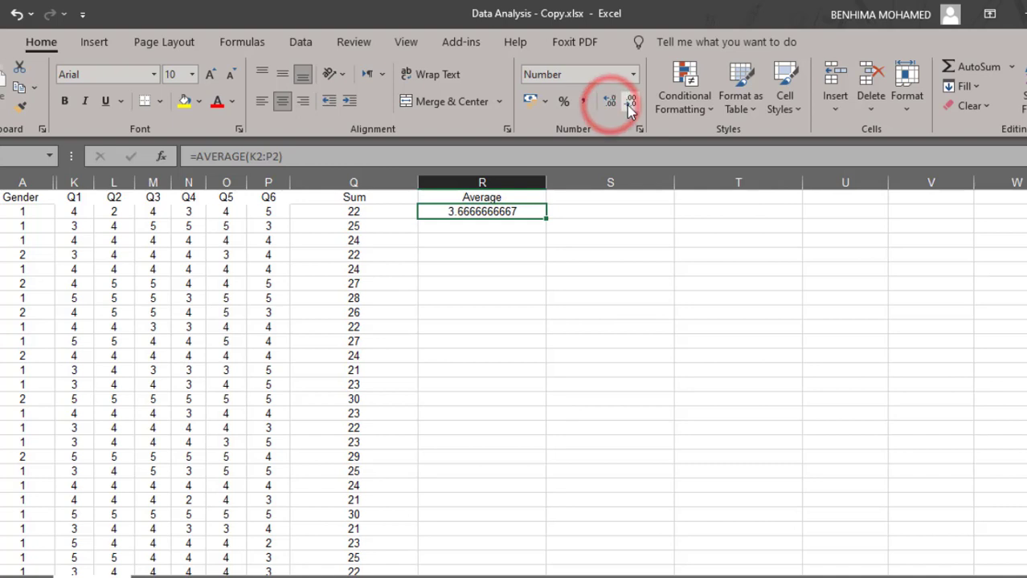
left_click(629, 105)
left_click(628, 106)
left_click(628, 105)
left_click(628, 106)
left_click(628, 105)
left_click(628, 105)
left_click(628, 106)
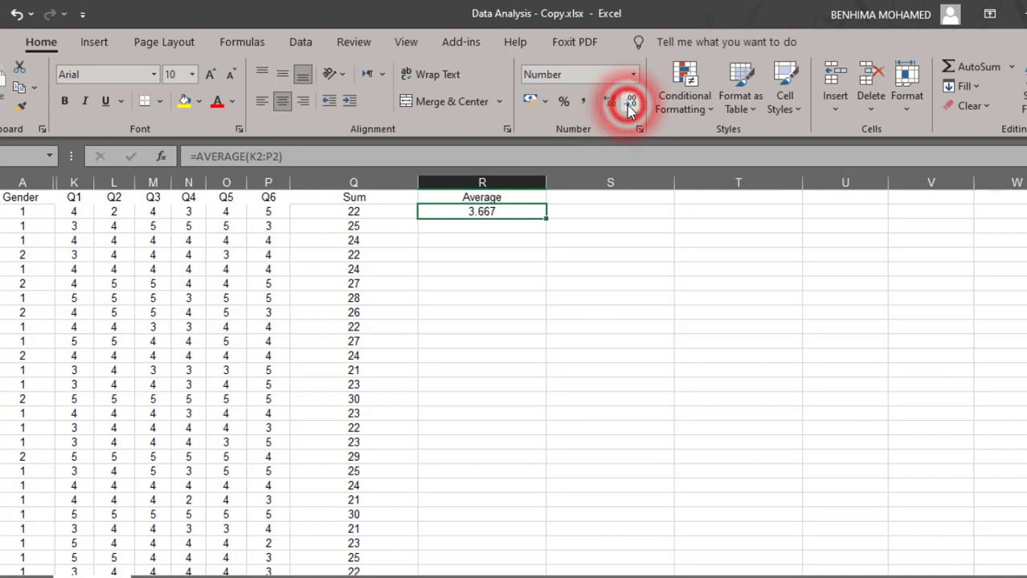
left_click(628, 107)
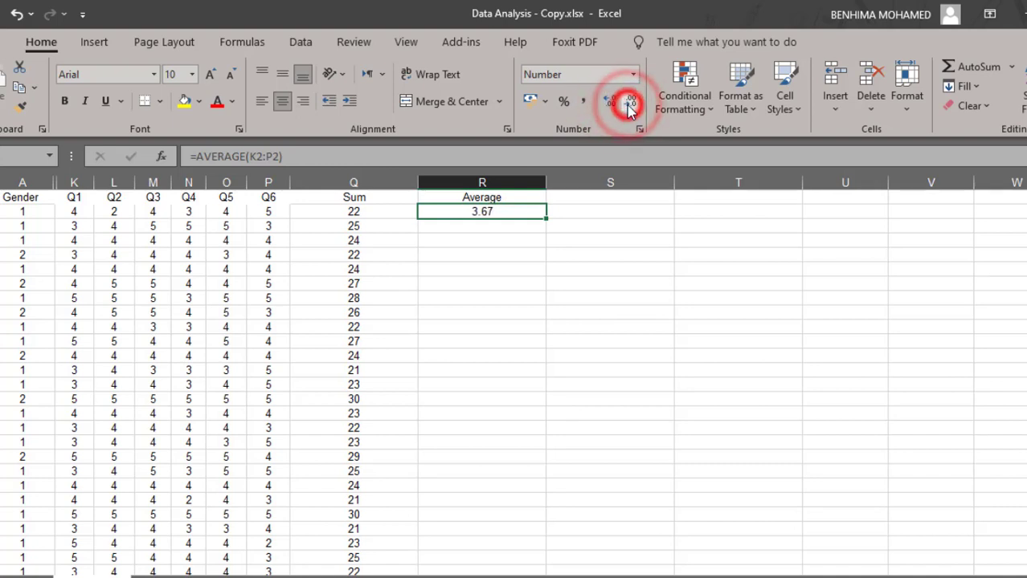
double_click(545, 216)
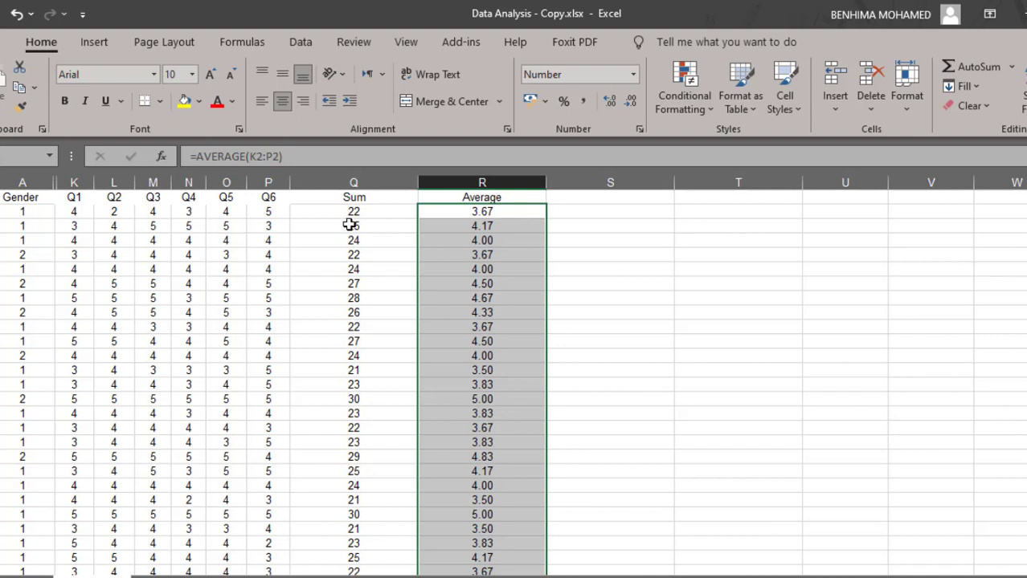
Enter the header SD in cell S1 and insert a STDEV function over K2:P2 in cell S2.
double_click(591, 197)
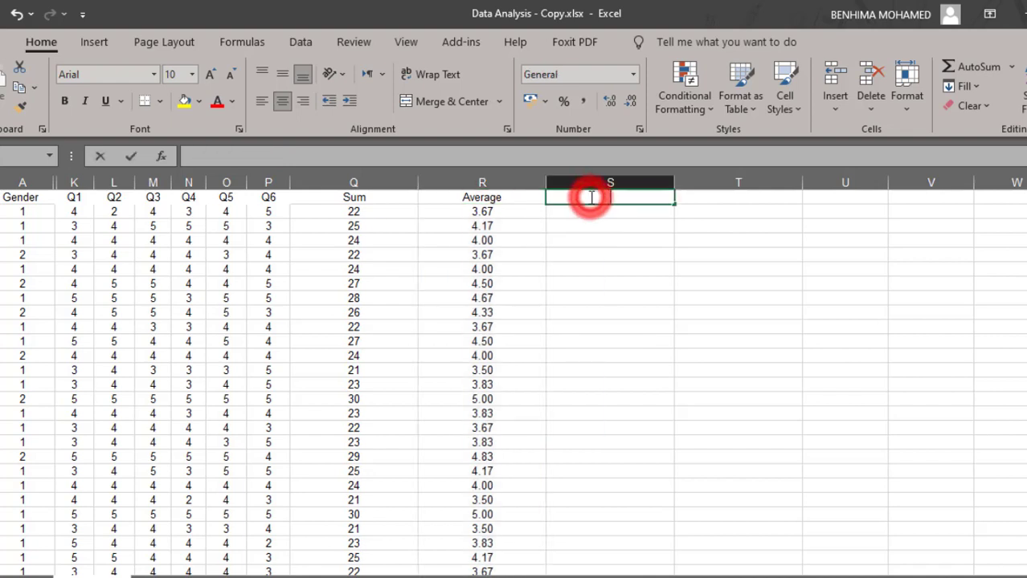
type("SD")
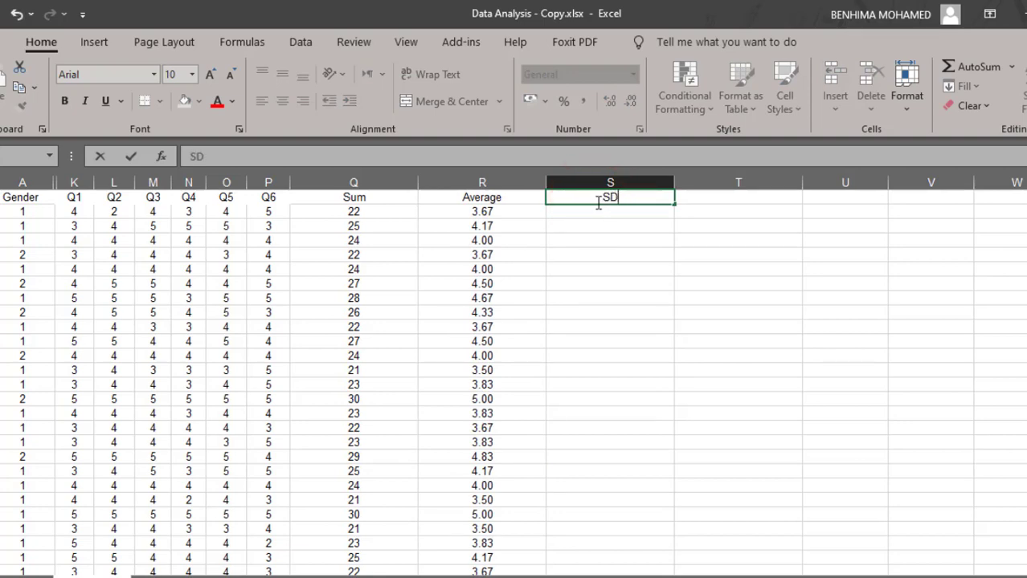
left_click(593, 210)
left_click(160, 156)
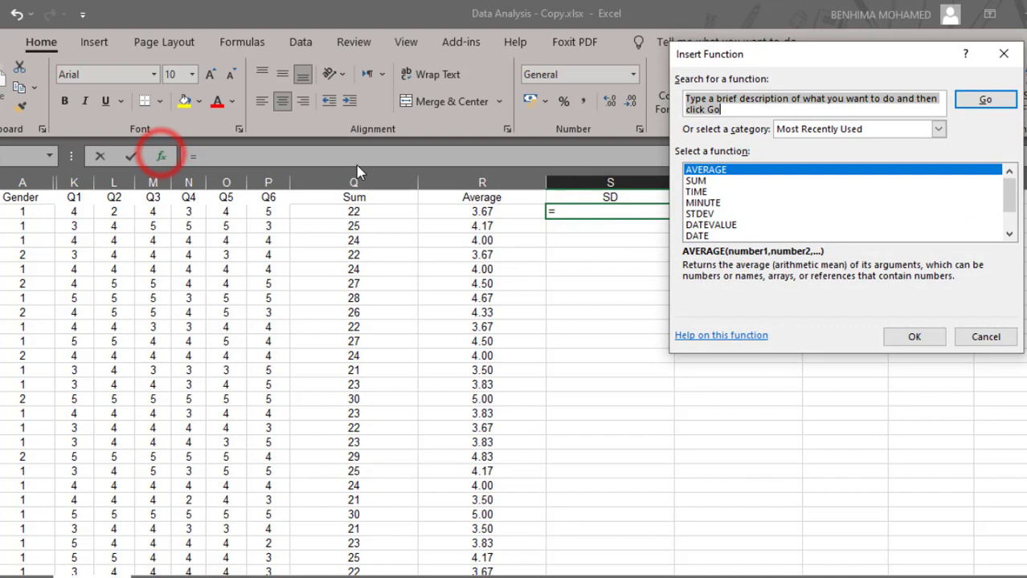
left_click(701, 215)
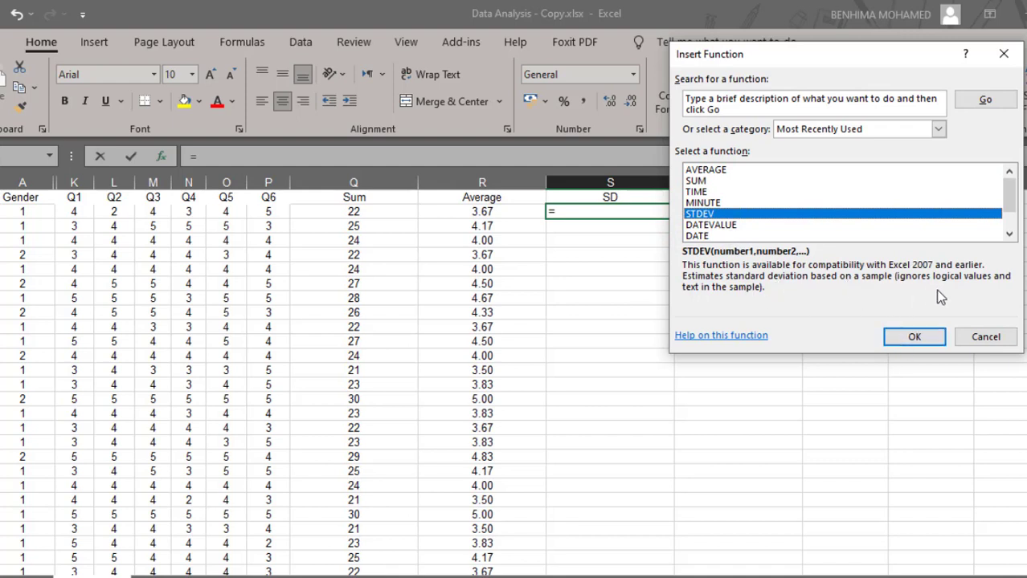
left_click(914, 336)
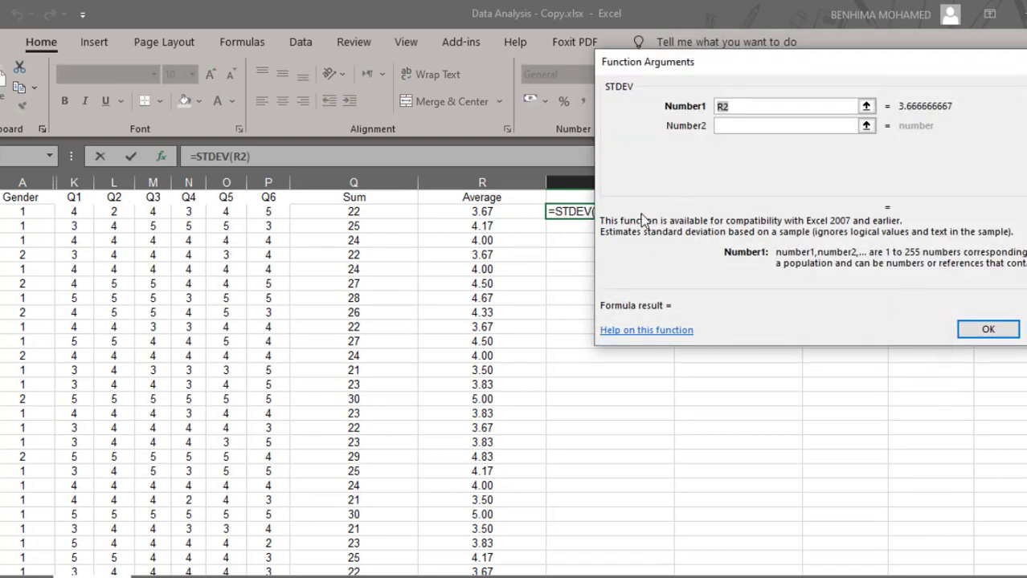
left_click_drag(72, 211, 265, 214)
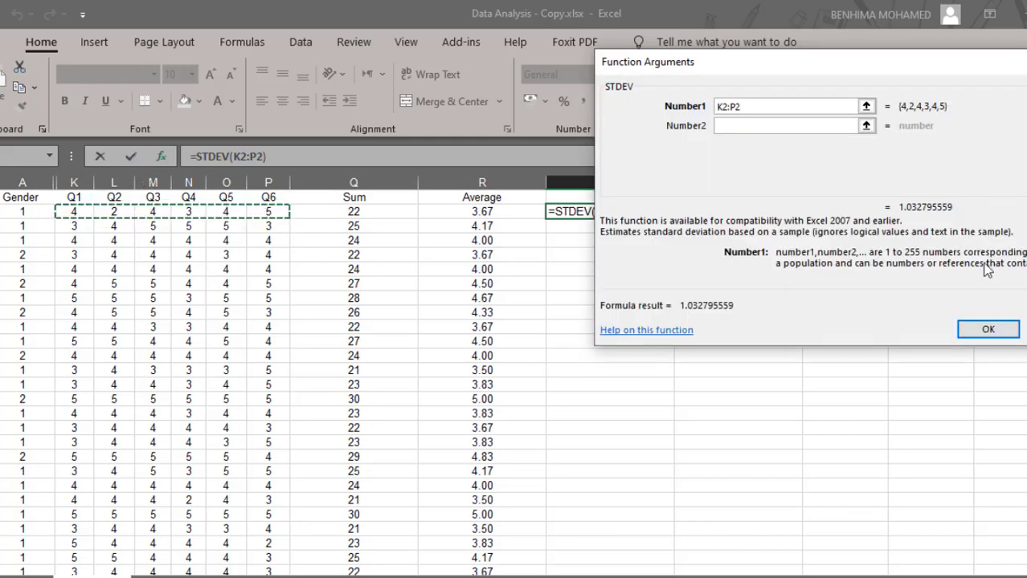
left_click(988, 331)
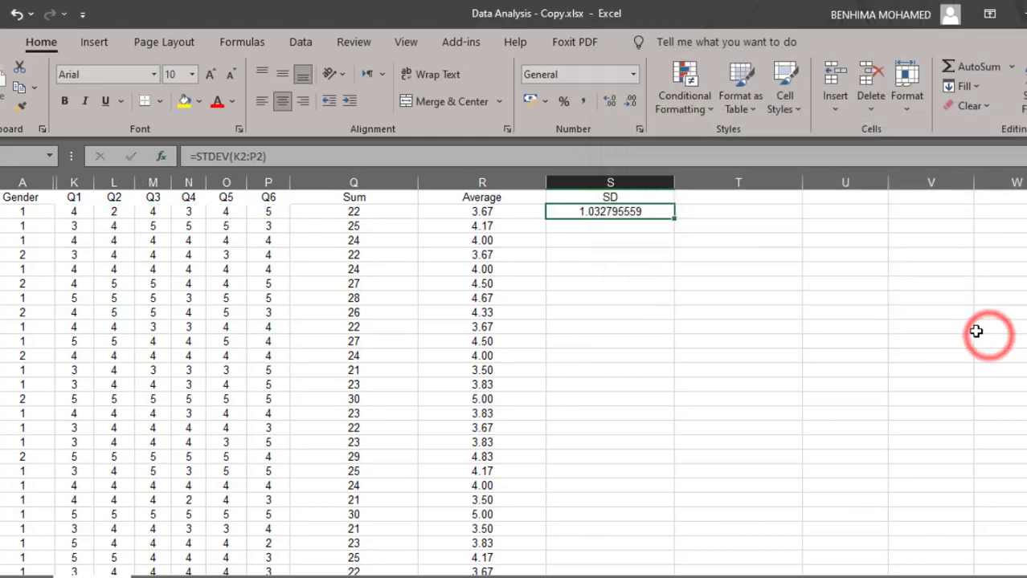
Format the standard deviation in S2 to three decimal places and fill it down the column for all data rows.
left_click(608, 100)
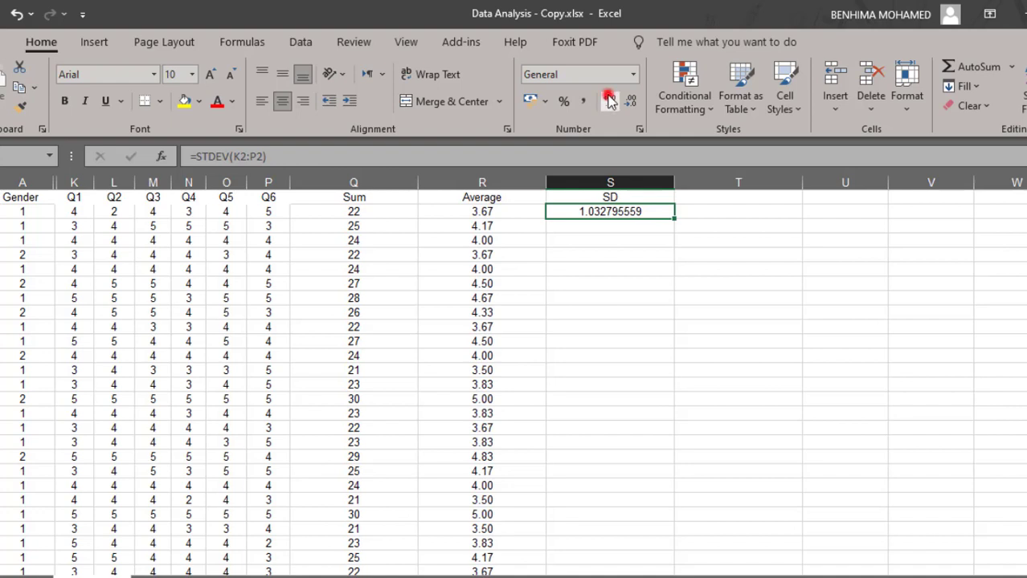
left_click(630, 103)
left_click(630, 103)
left_click(630, 103)
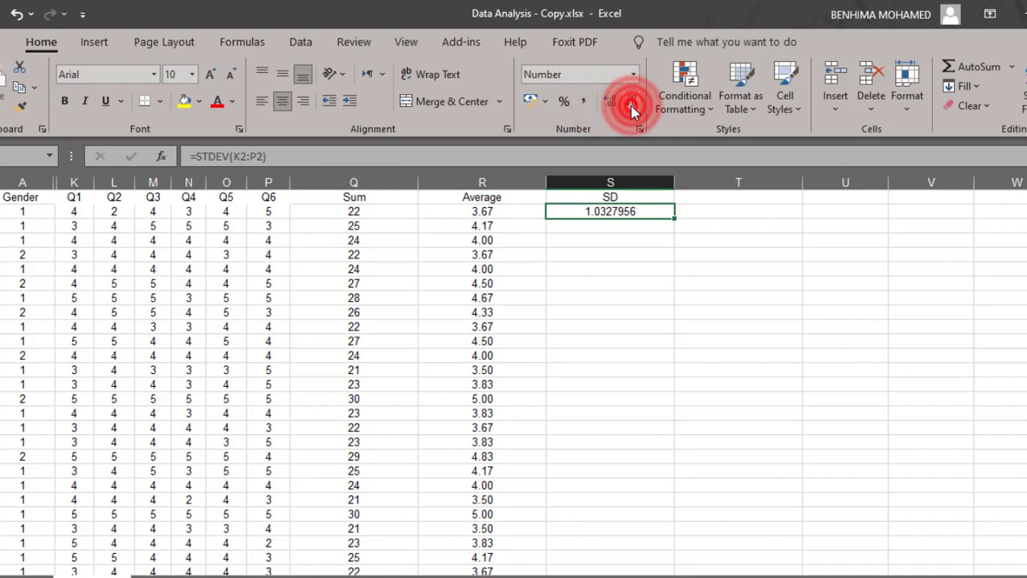
left_click(631, 103)
left_click(631, 103)
left_click(630, 103)
left_click(631, 103)
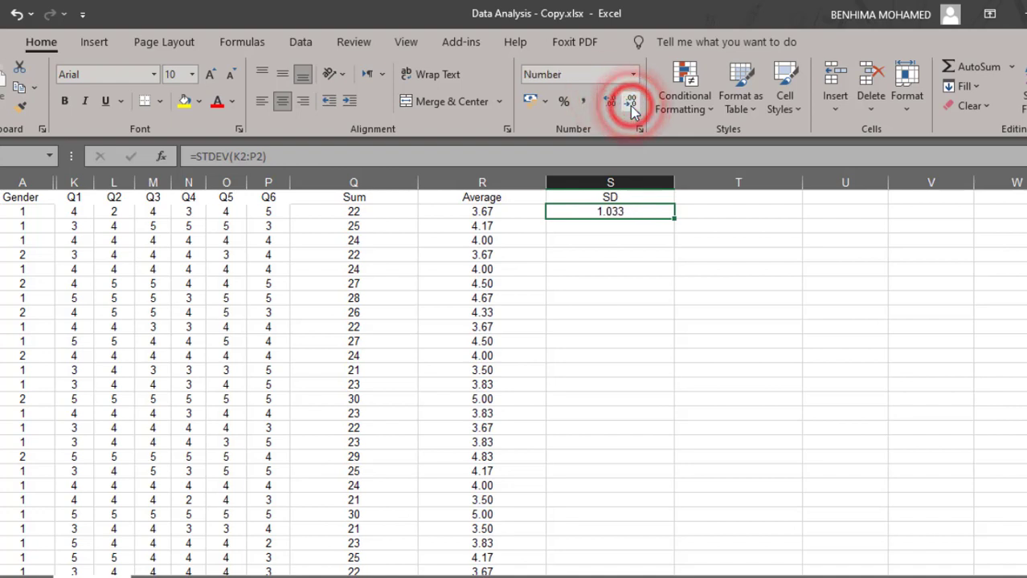
double_click(672, 218)
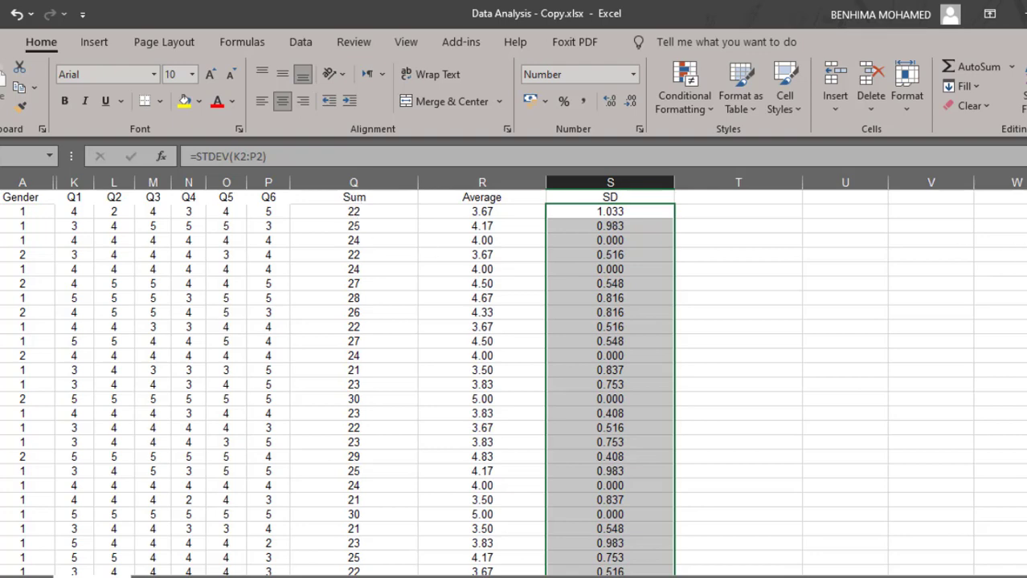
Examine the Sum, Average and SD columns down to the last data row and the empty cells beneath them.
scroll(514, 384, "down", 15)
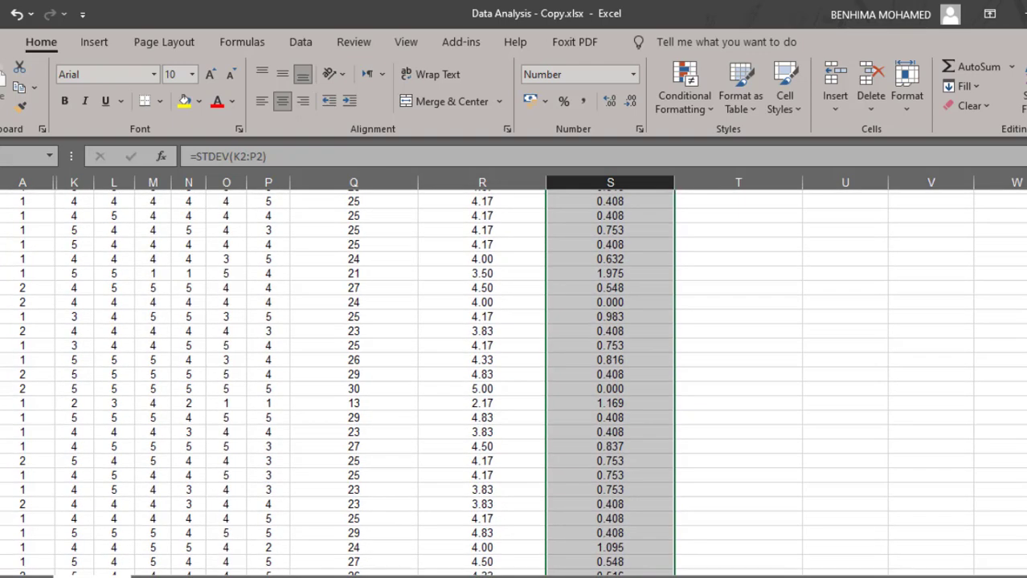
scroll(338, 378, "down", 10)
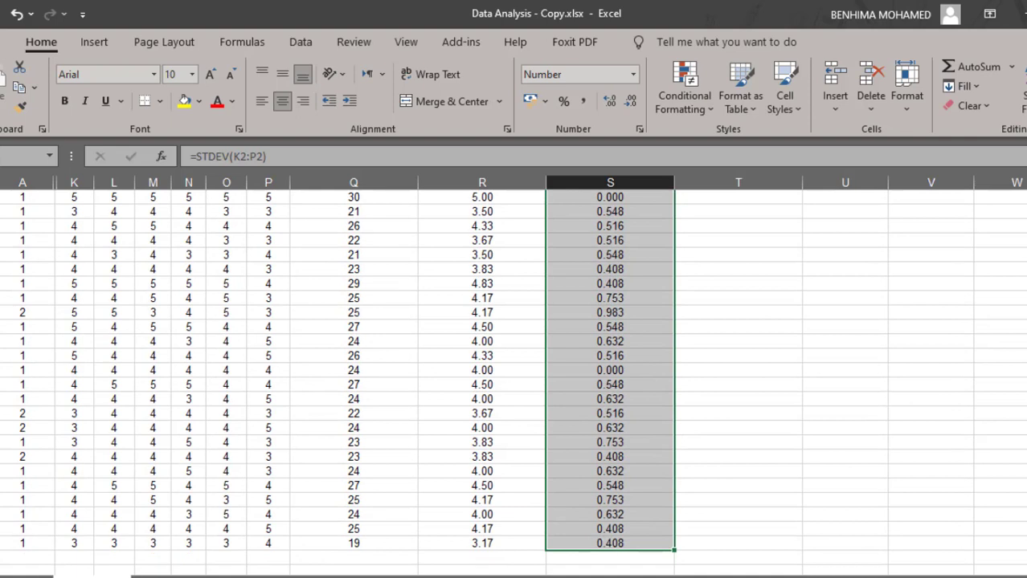
left_click(362, 556)
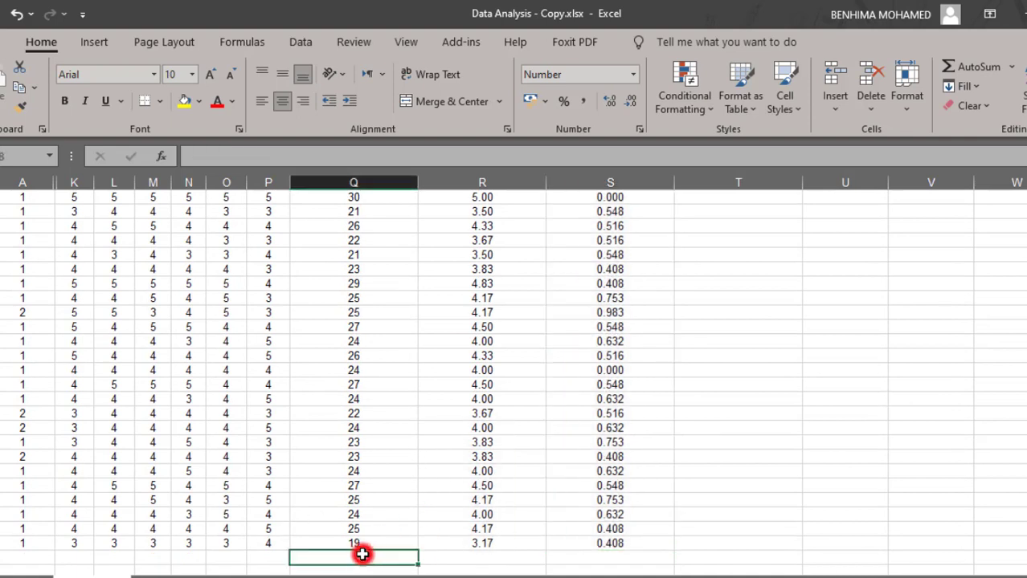
left_click(478, 559)
left_click(602, 558)
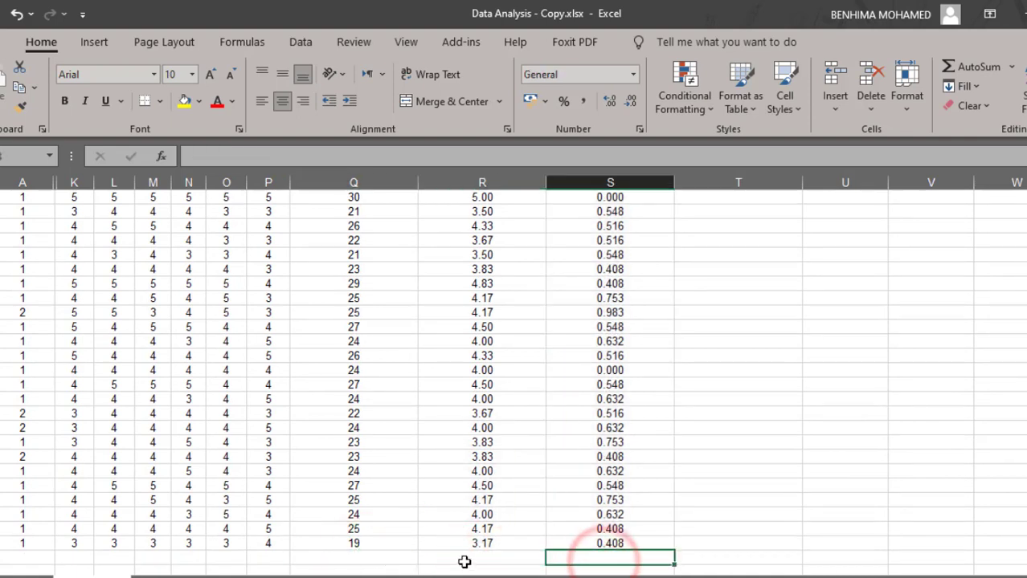
left_click(463, 560)
left_click(363, 557)
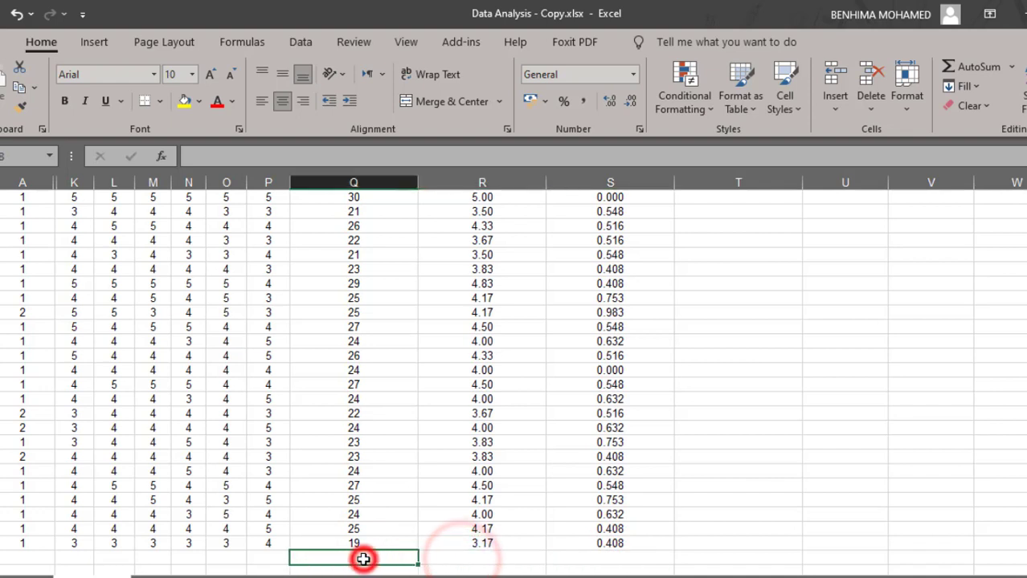
left_click(507, 556)
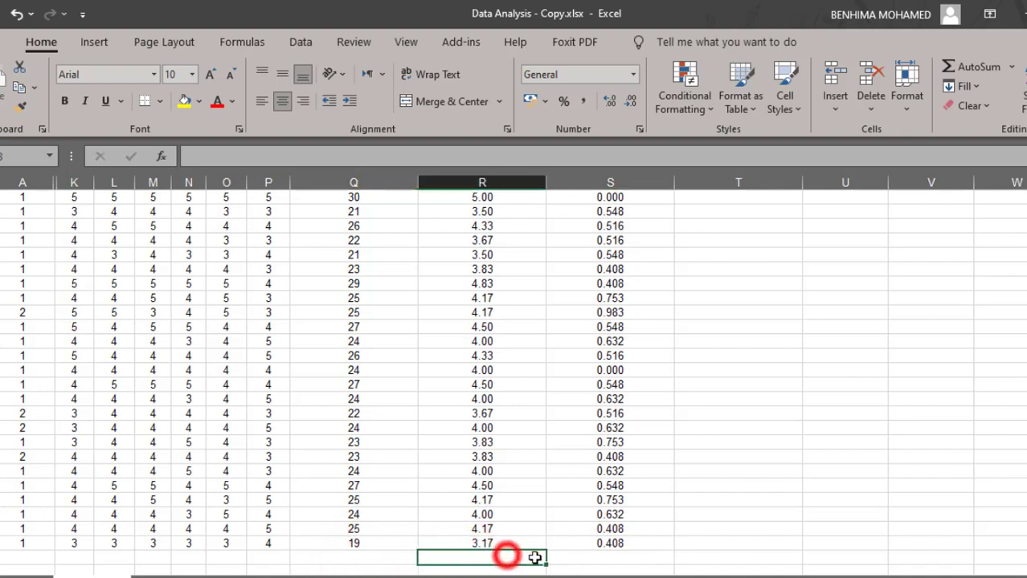
left_click(373, 554)
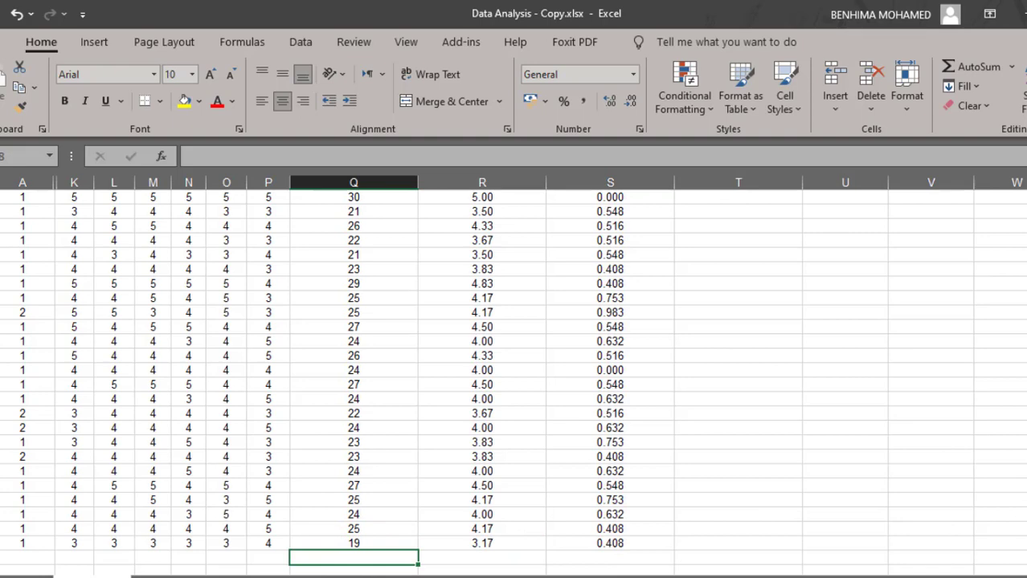
scroll(514, 377, "up", 10)
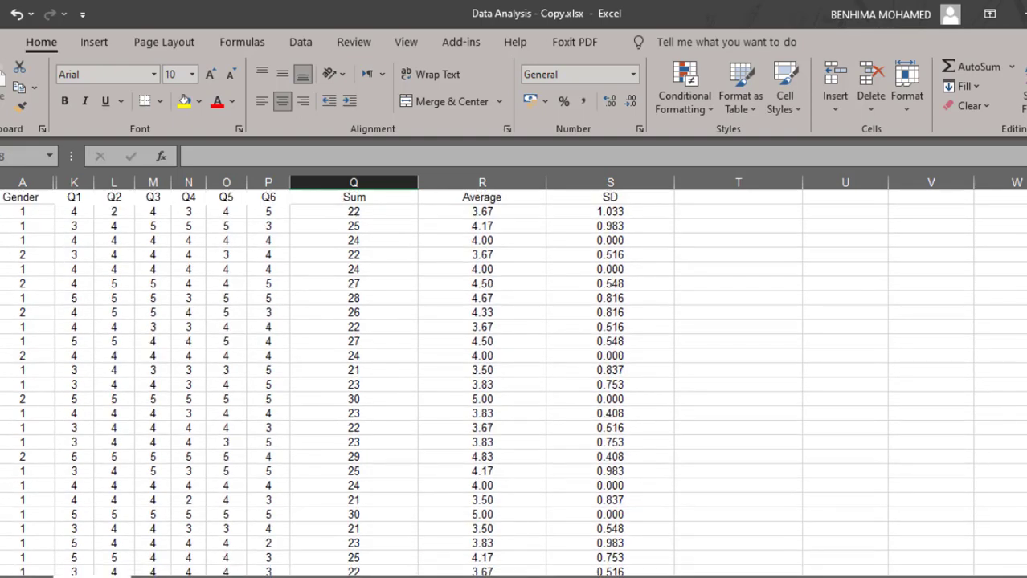